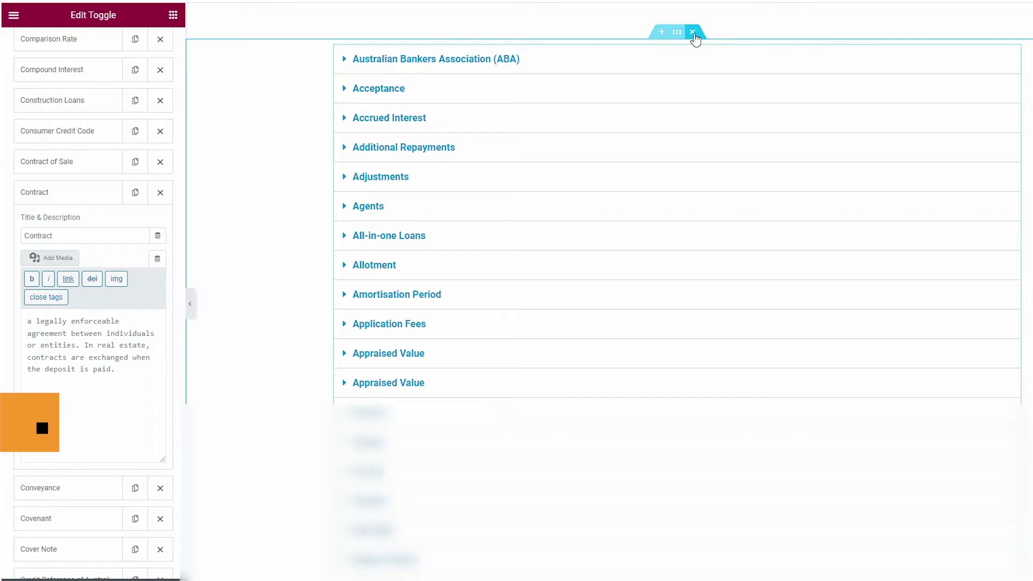
Delete the section holding the glossary toggle list and place a Shortcode widget on the page instead.
{"action": "left_click", "coordinate": [693, 32]}
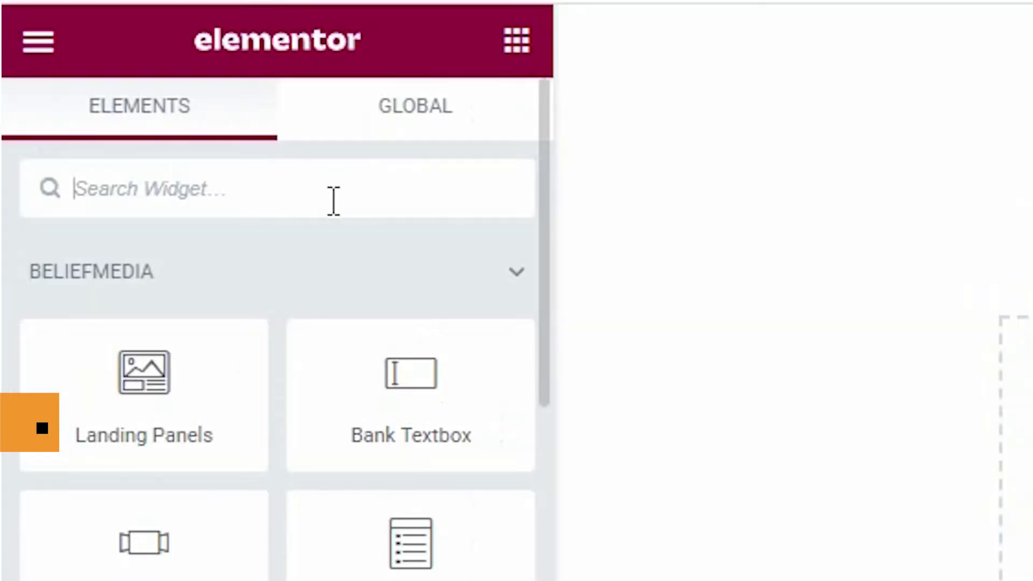
{"action": "left_click", "coordinate": [333, 200]}
{"action": "type", "text": "shortcode"}
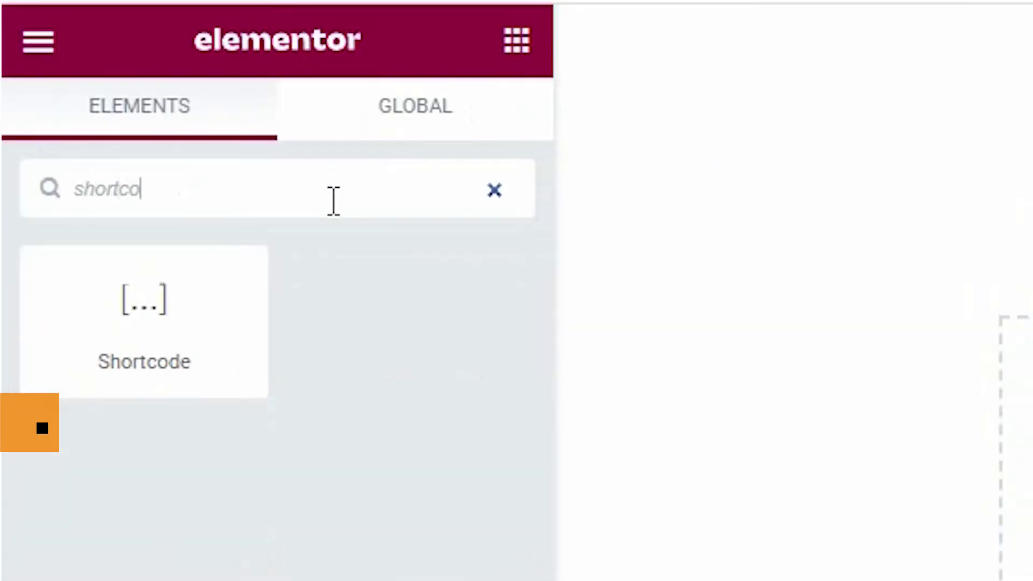
{"action": "left_click_drag", "start_coordinate": [127, 316], "coordinate": [687, 146]}
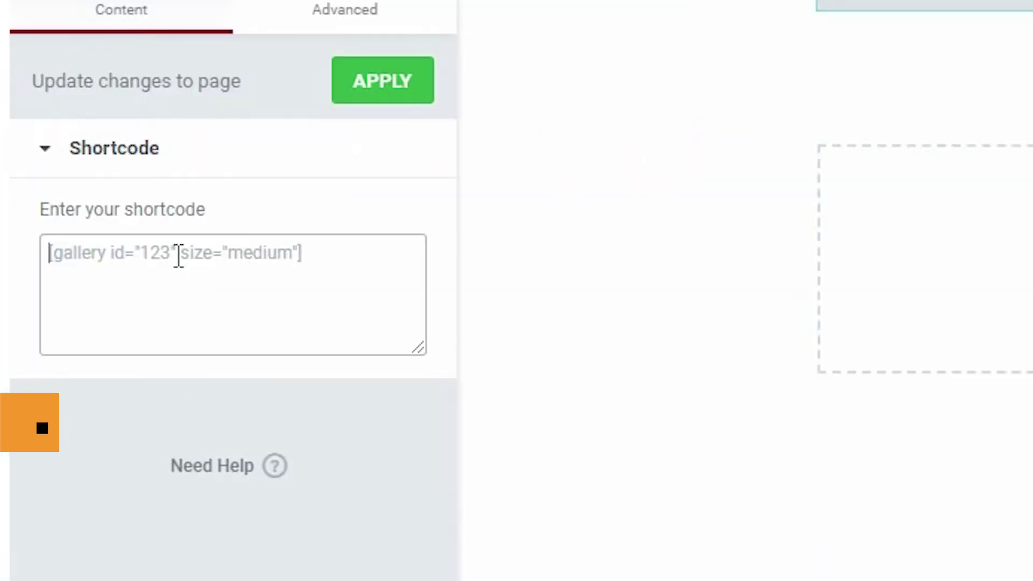
Set the widget's shortcode to [bm_glossary] and apply it to the page.
{"action": "left_click", "coordinate": [77, 136]}
{"action": "type", "text": "[bm_glossary]"}
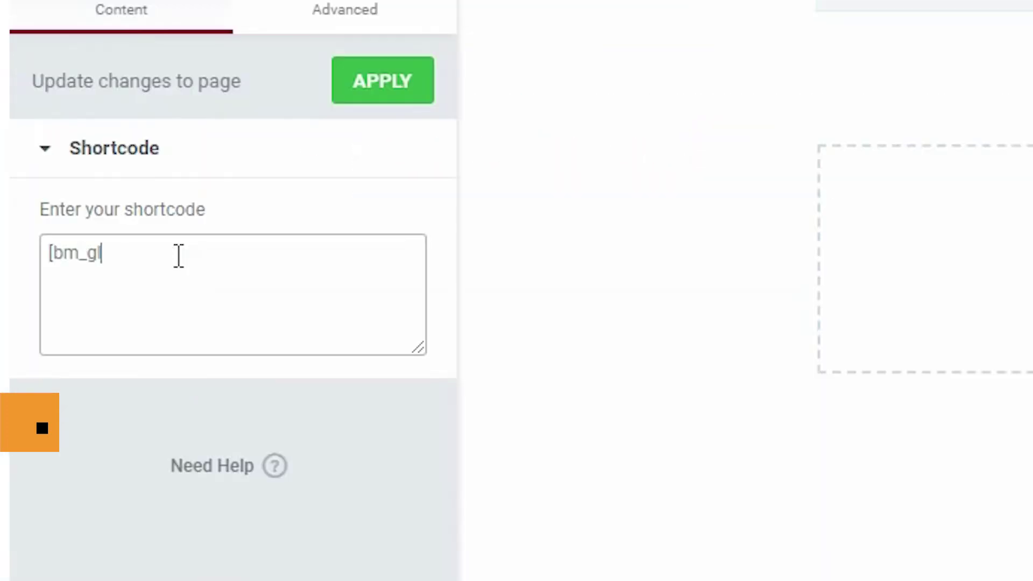
{"action": "left_click", "coordinate": [401, 80]}
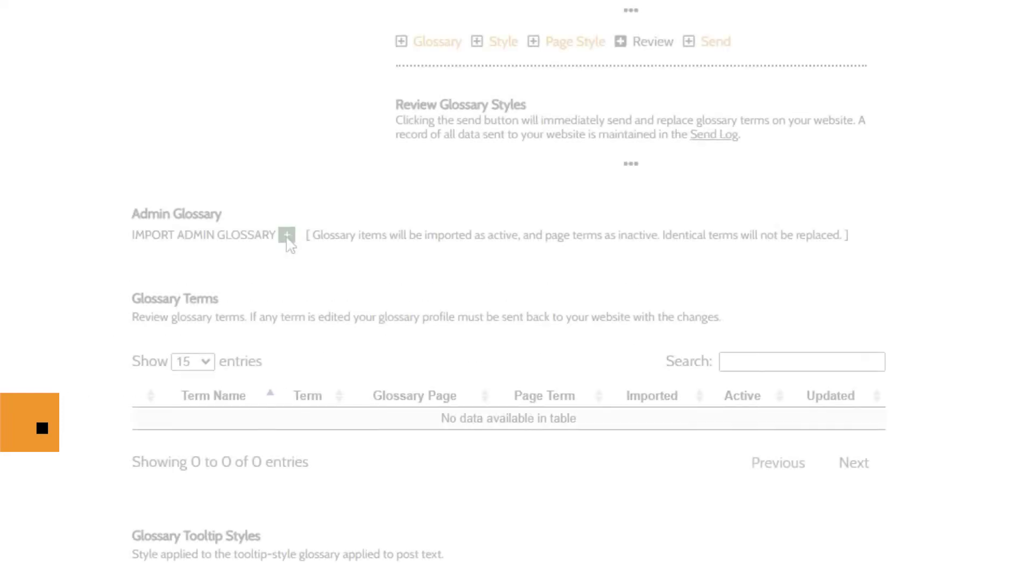
Import the admin glossary in the BeliefMedia platform and browse the following pages of glossary terms.
{"action": "left_click", "coordinate": [288, 237]}
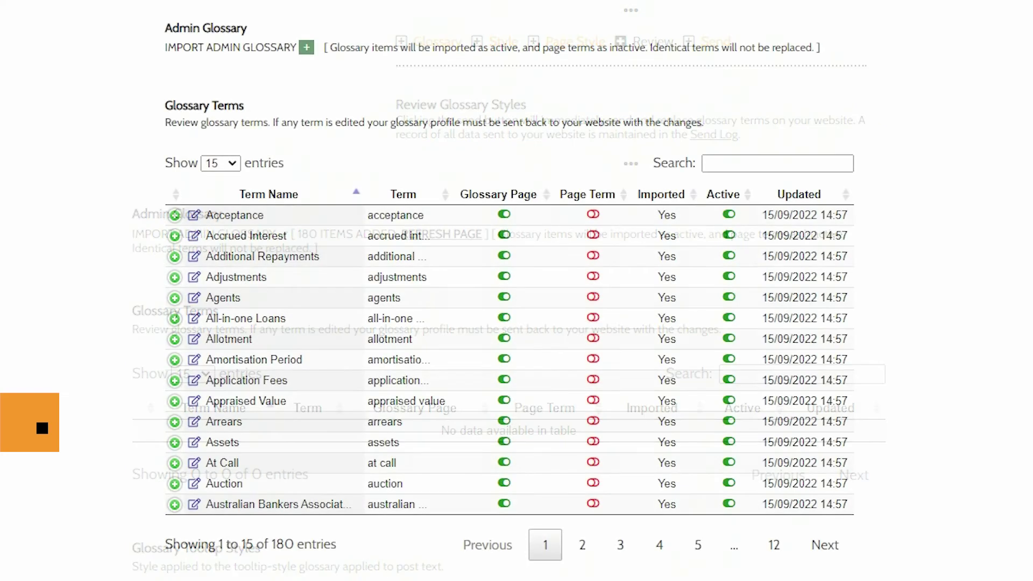
{"action": "left_click", "coordinate": [584, 549]}
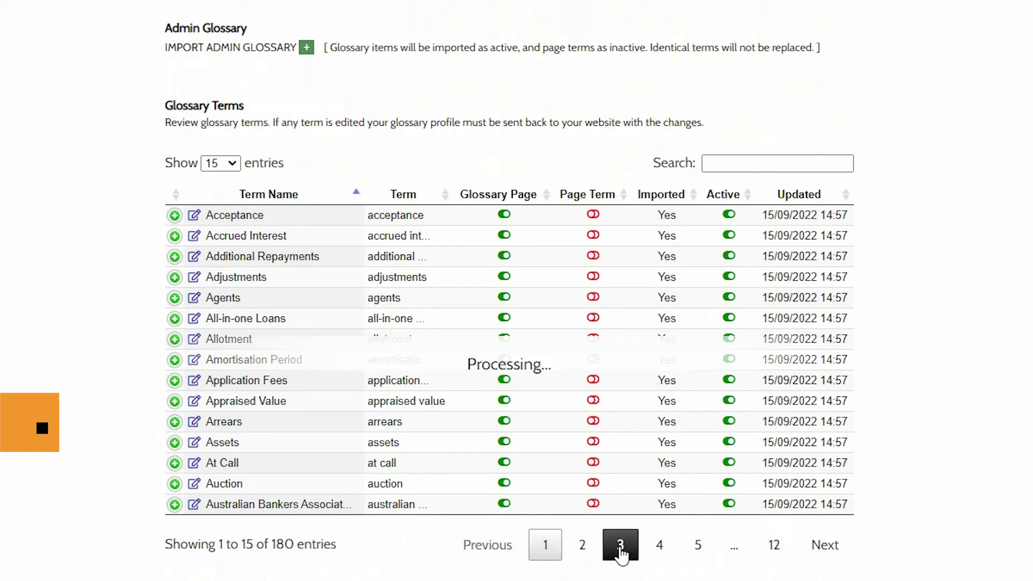
{"action": "left_click", "coordinate": [620, 546]}
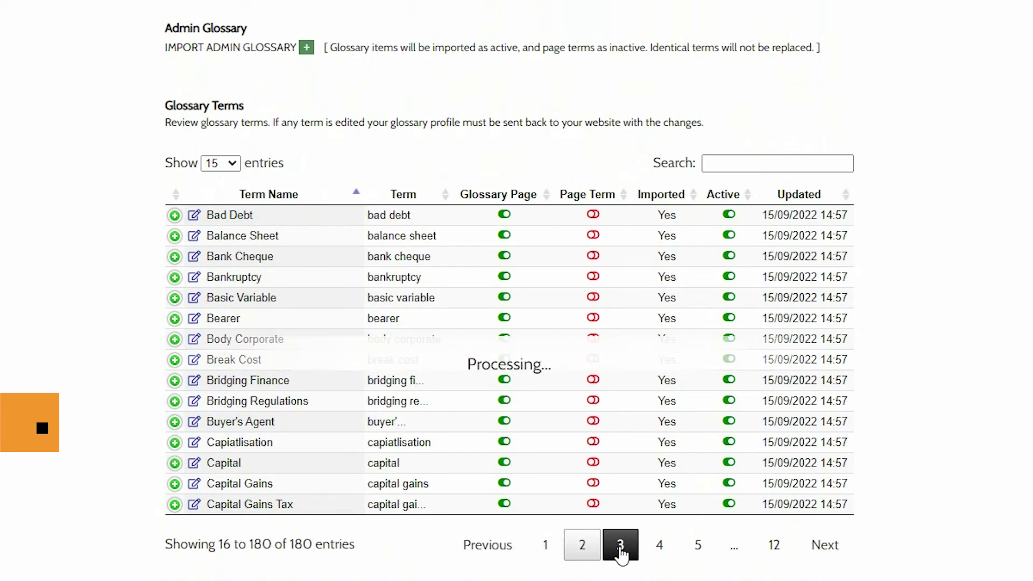
{"action": "left_click", "coordinate": [659, 556]}
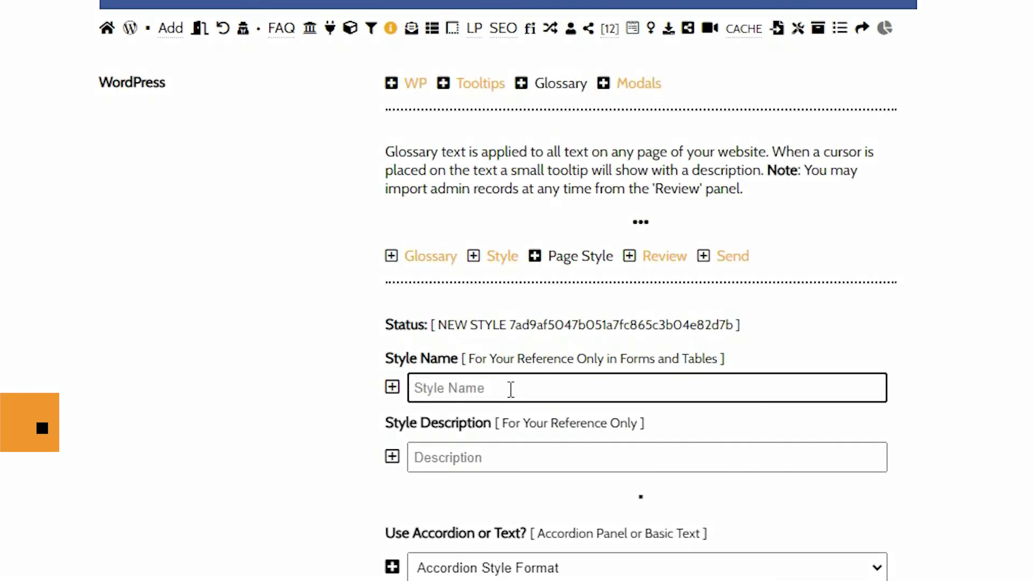
Enter "Default Style" as both the name and the description of the new glossary page style.
{"action": "type", "text": "Default Style"}
{"action": "key", "text": "ctrl+a"}
{"action": "key", "text": "ctrl+c"}
{"action": "key", "text": "Tab"}
{"action": "key", "text": "ctrl+v"}
{"action": "key", "text": "Tab"}
Switch the page style format to Use Link Glossary and set the glossary description colour to 5C5C5C.
{"action": "scroll", "coordinate": [386, 401], "scroll_direction": "down", "scroll_amount": 2}
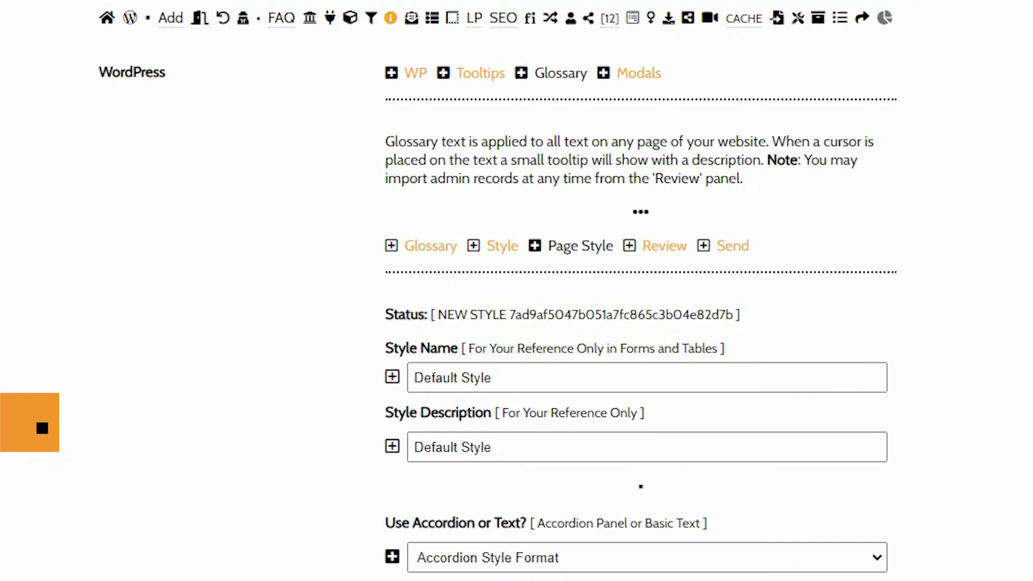
{"action": "scroll", "coordinate": [640, 291], "scroll_direction": "down", "scroll_amount": 8}
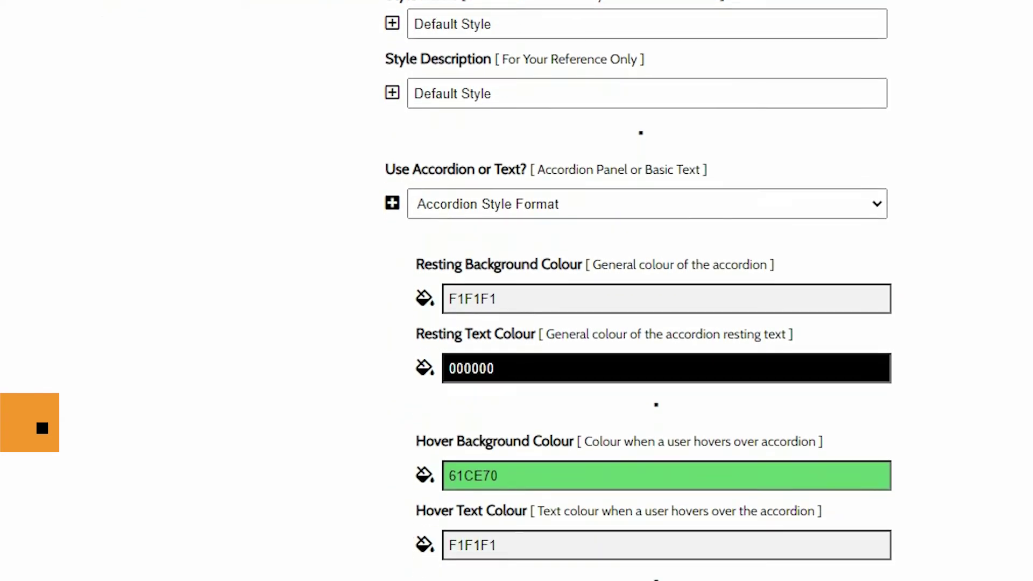
{"action": "scroll", "coordinate": [640, 291], "scroll_direction": "down", "scroll_amount": 2}
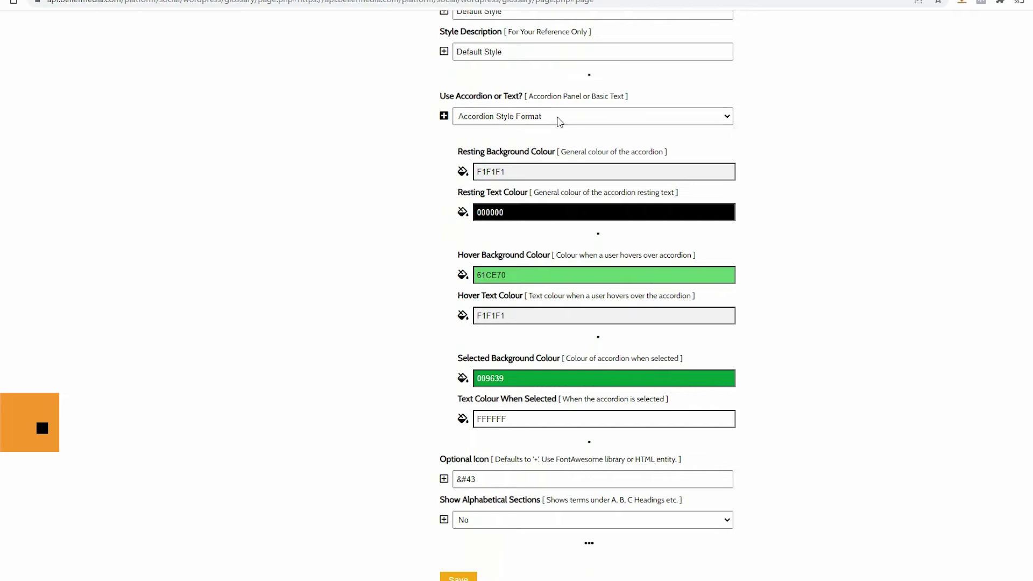
{"action": "left_click", "coordinate": [585, 119]}
{"action": "left_click", "coordinate": [586, 141]}
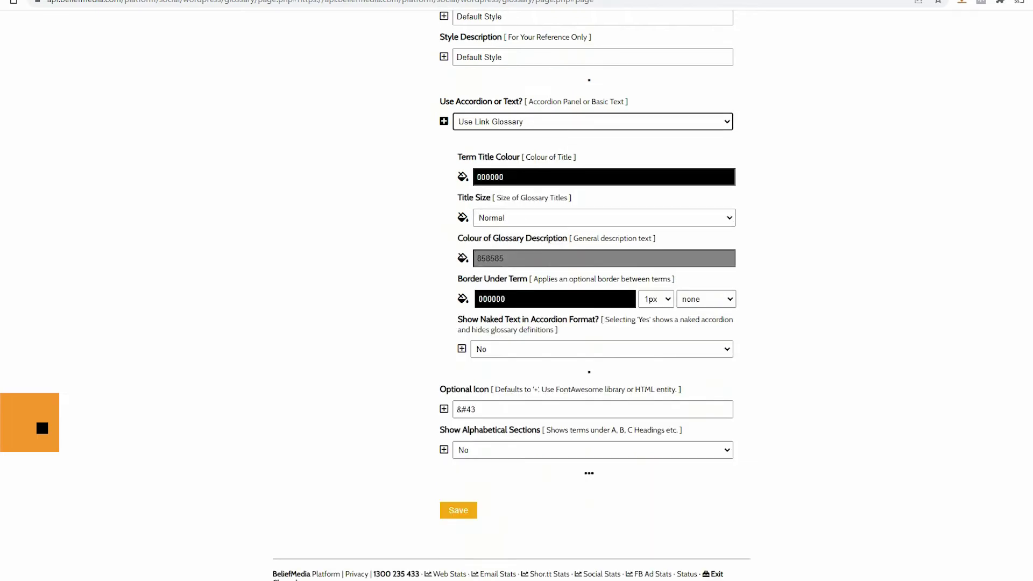
{"action": "left_click", "coordinate": [603, 258]}
{"action": "left_click_drag", "start_coordinate": [603, 305], "coordinate": [603, 319]}
{"action": "left_click", "coordinate": [649, 315]}
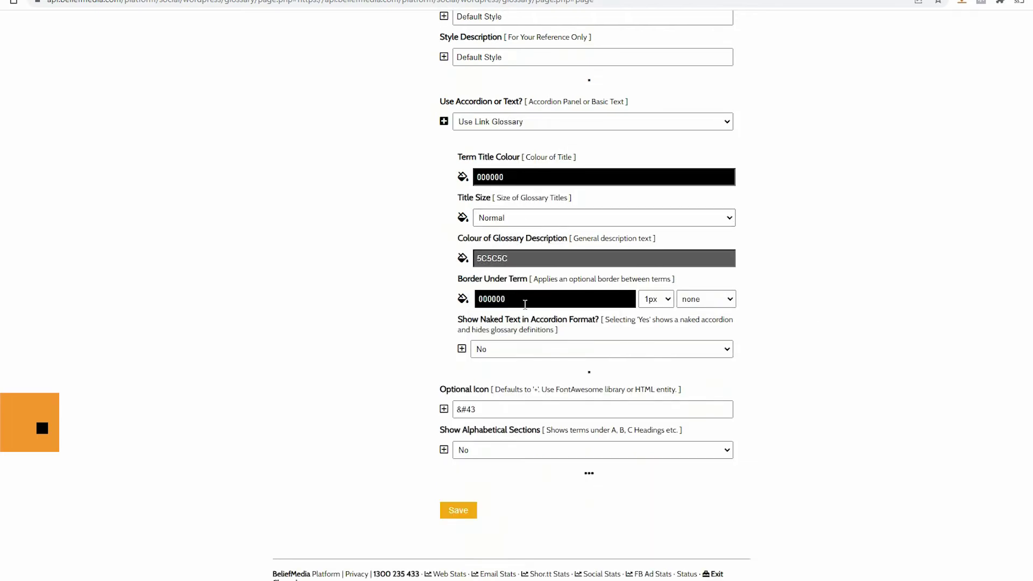
Keep naked accordion text at No, set Show Alphabetical Sections to Yes, and save the page style.
{"action": "left_click", "coordinate": [581, 353]}
{"action": "left_click", "coordinate": [719, 370]}
{"action": "left_click", "coordinate": [658, 351]}
{"action": "left_click", "coordinate": [630, 372]}
{"action": "left_click", "coordinate": [521, 452]}
{"action": "left_click", "coordinate": [521, 470]}
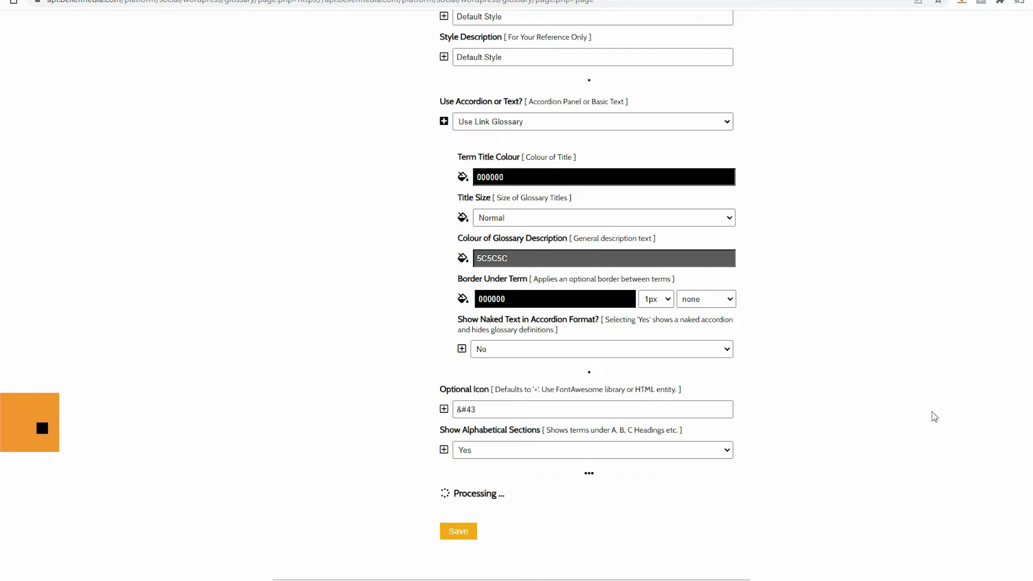
Choose Default Style as the full page glossary style and send the glossary to the destination website.
{"action": "scroll", "coordinate": [893, 362], "scroll_direction": "up", "scroll_amount": 2}
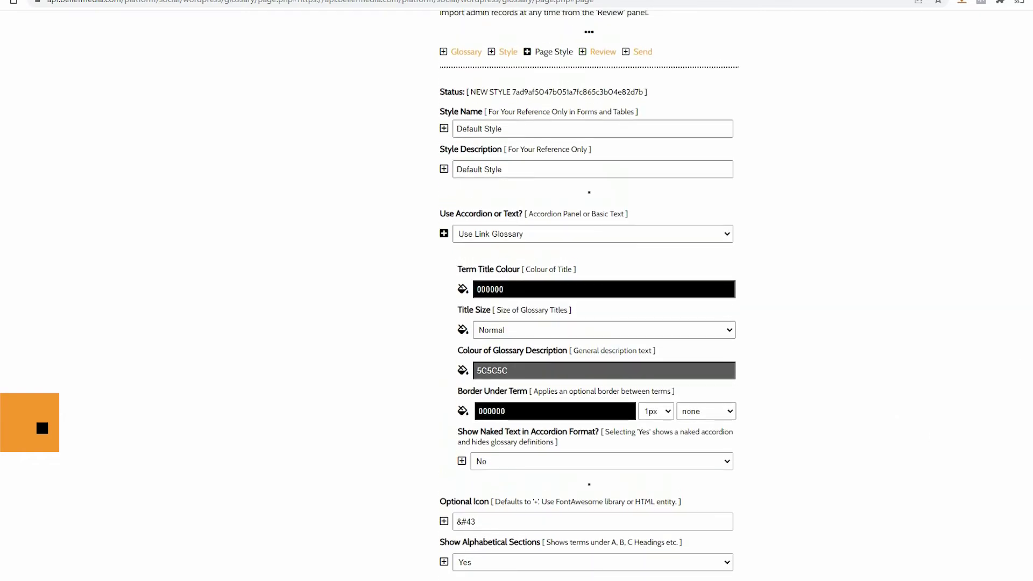
{"action": "left_click", "coordinate": [643, 63]}
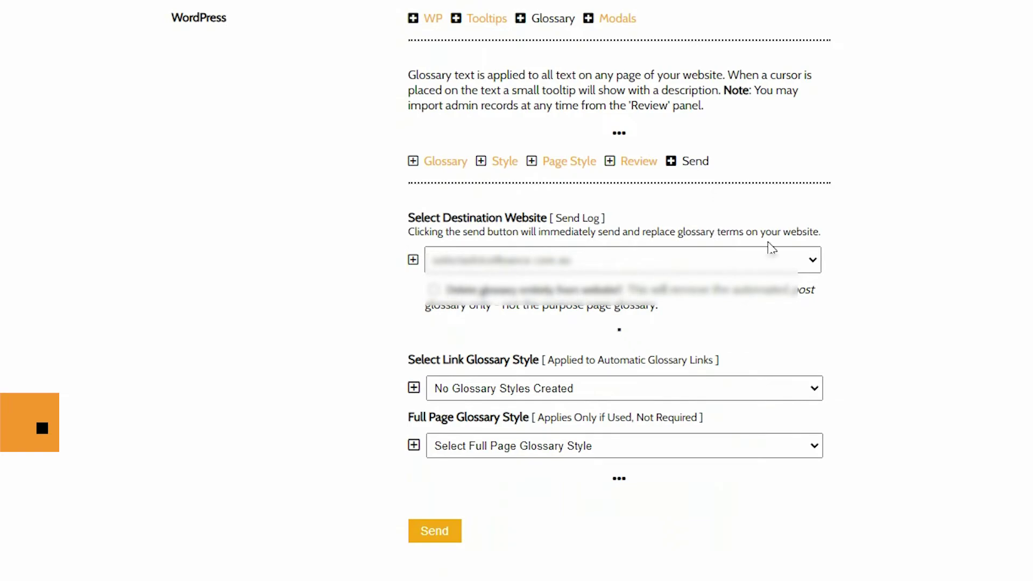
{"action": "left_click", "coordinate": [617, 387]}
{"action": "left_click", "coordinate": [626, 408]}
{"action": "left_click", "coordinate": [655, 449]}
{"action": "left_click", "coordinate": [639, 478]}
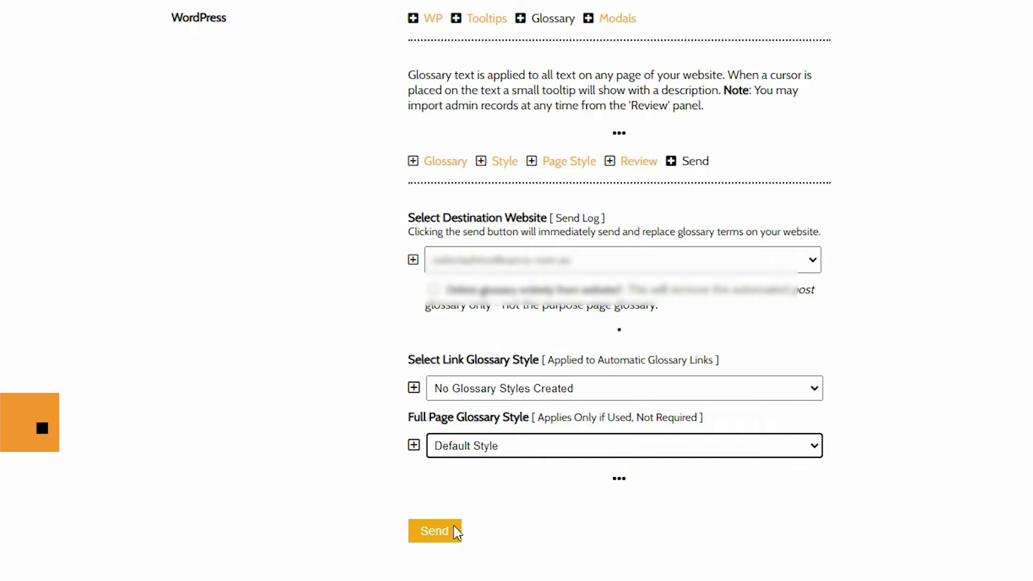
{"action": "left_click", "coordinate": [436, 532]}
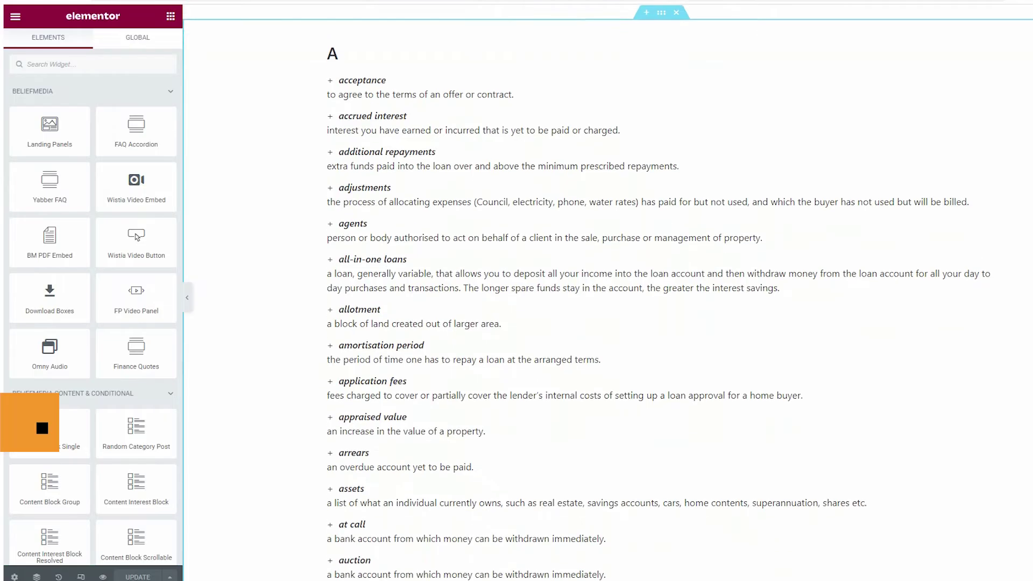
Examine the alphabetical glossary in Elementor and the accordion version on the website, opening the "certificate of currency" entry.
{"action": "scroll", "coordinate": [608, 290], "scroll_direction": "down", "scroll_amount": 2}
{"action": "scroll", "coordinate": [608, 291], "scroll_direction": "down", "scroll_amount": 4}
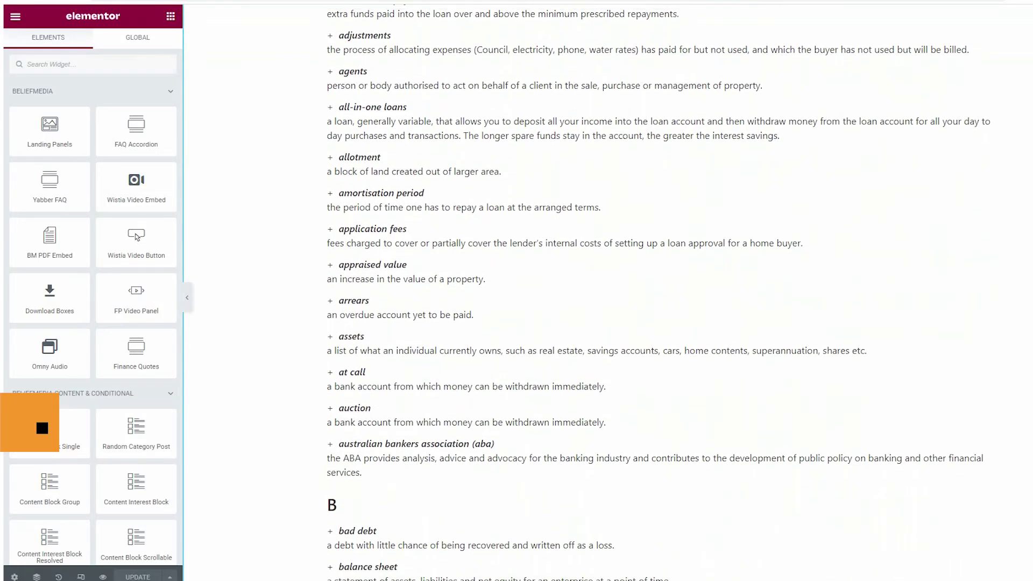
{"action": "scroll", "coordinate": [608, 290], "scroll_direction": "down", "scroll_amount": 4}
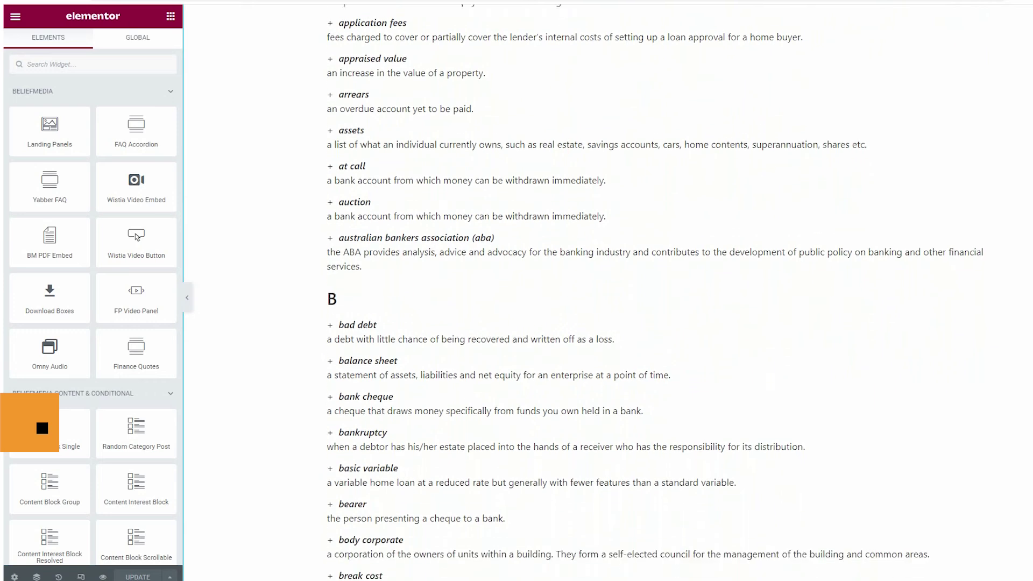
{"action": "scroll", "coordinate": [608, 291], "scroll_direction": "down", "scroll_amount": 4}
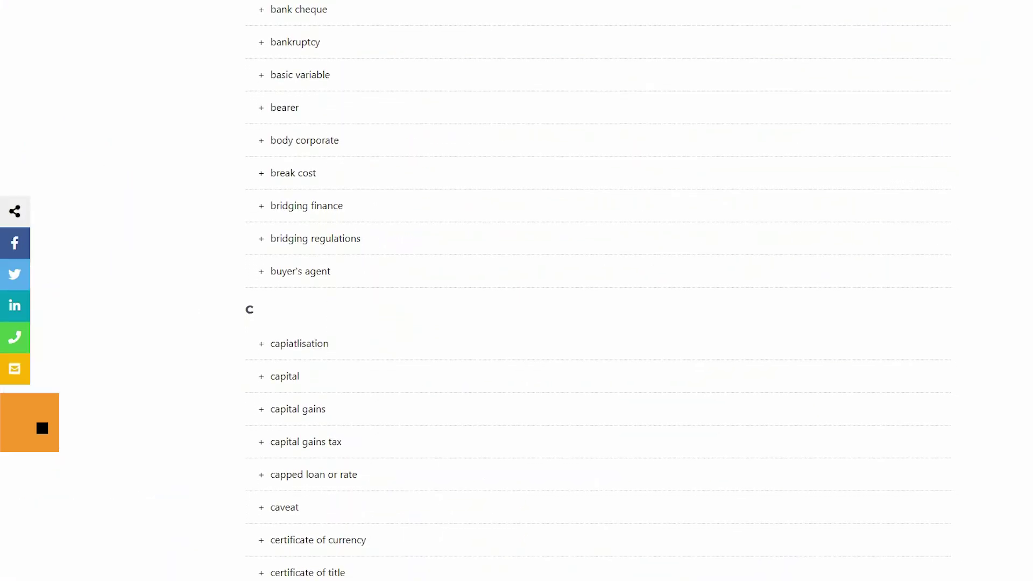
{"action": "scroll", "coordinate": [598, 290], "scroll_direction": "down", "scroll_amount": 3}
{"action": "scroll", "coordinate": [599, 143], "scroll_direction": "down", "scroll_amount": 4}
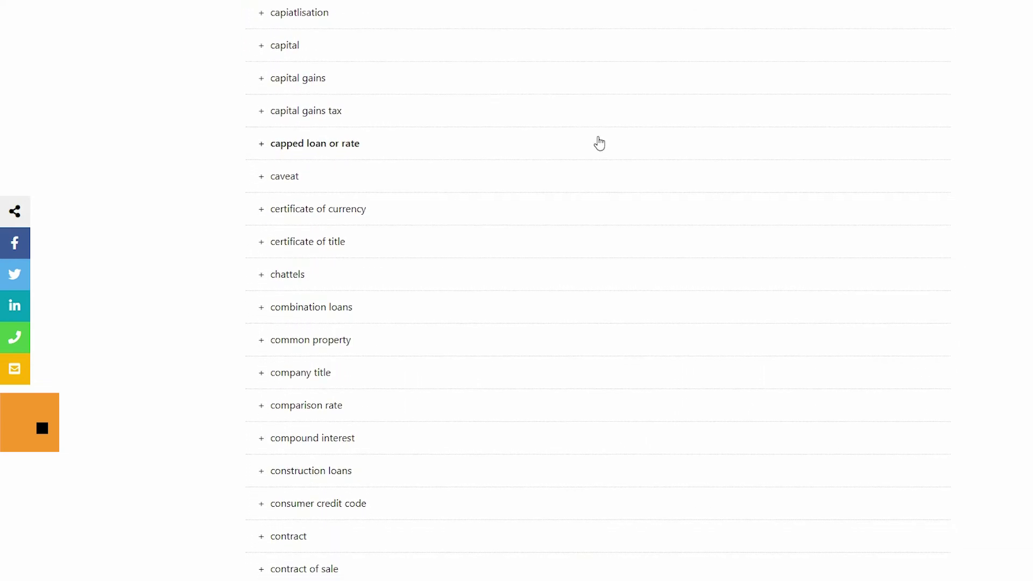
{"action": "left_click", "coordinate": [328, 210]}
{"action": "left_click", "coordinate": [554, 116]}
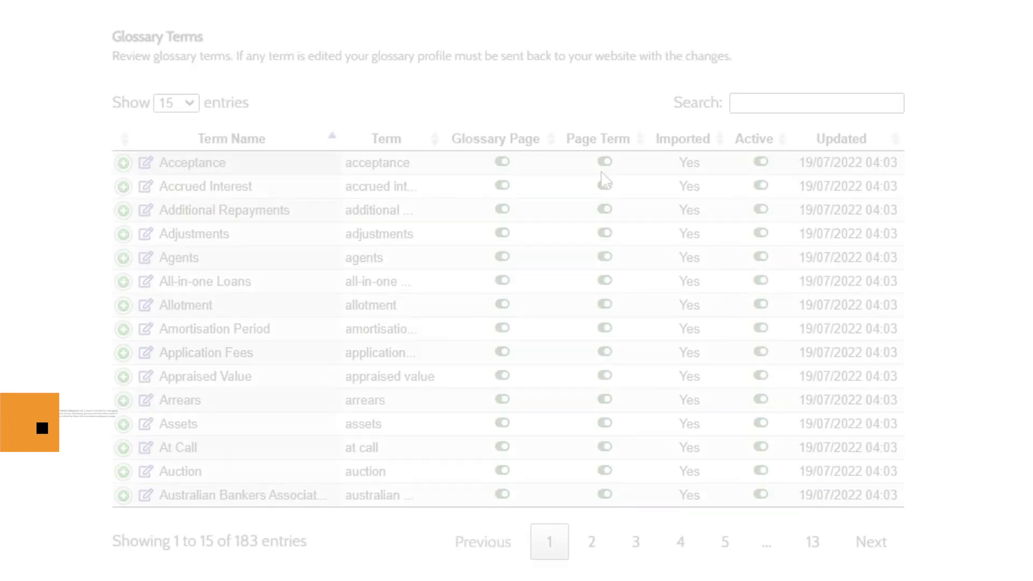
Disable Page Term for Acceptance, Accrued Interest, Agents, Amortisation Period, Arrears and At Call in the glossary terms table.
{"action": "left_click", "coordinate": [605, 163]}
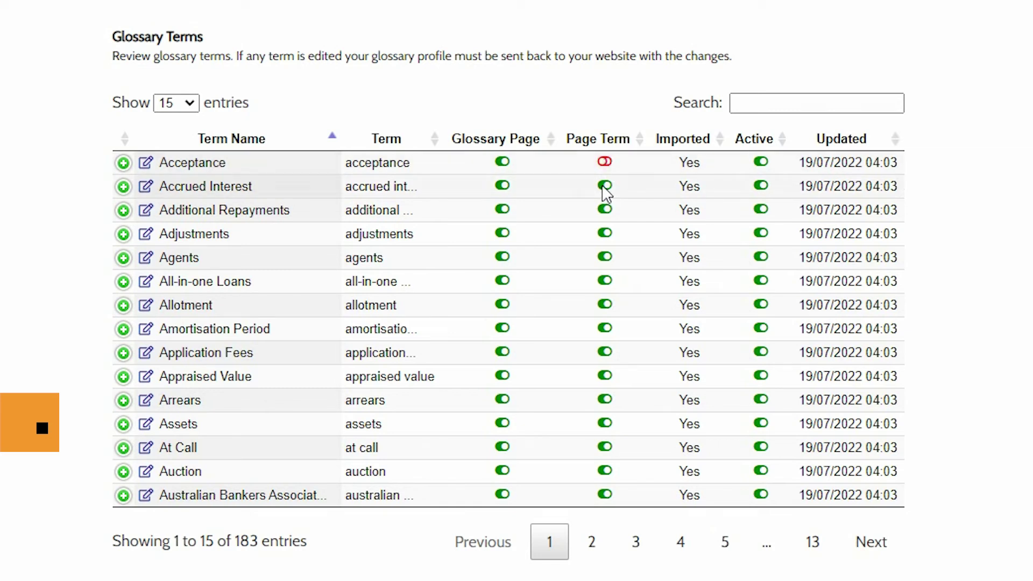
{"action": "left_click", "coordinate": [604, 186]}
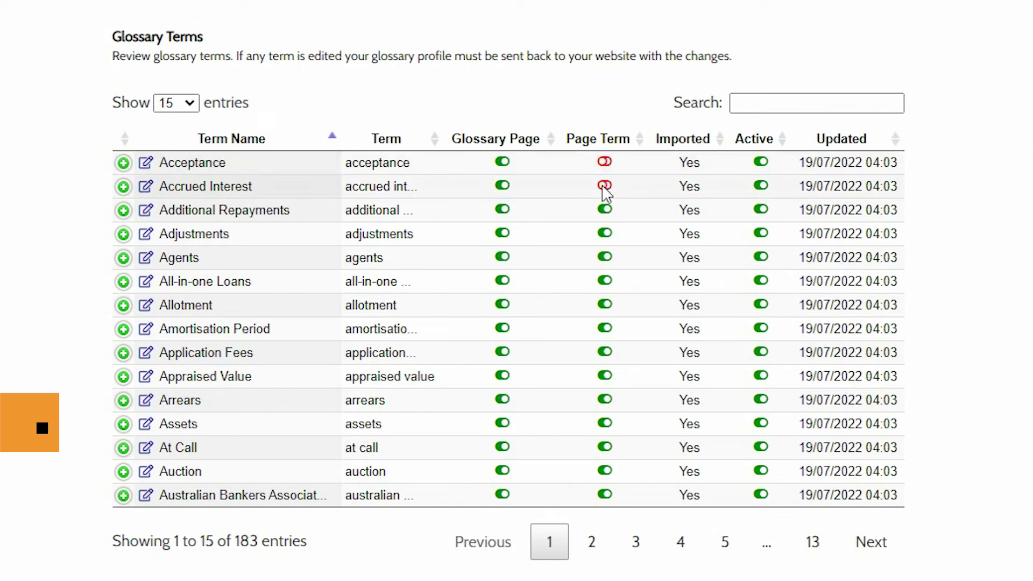
{"action": "left_click", "coordinate": [605, 257]}
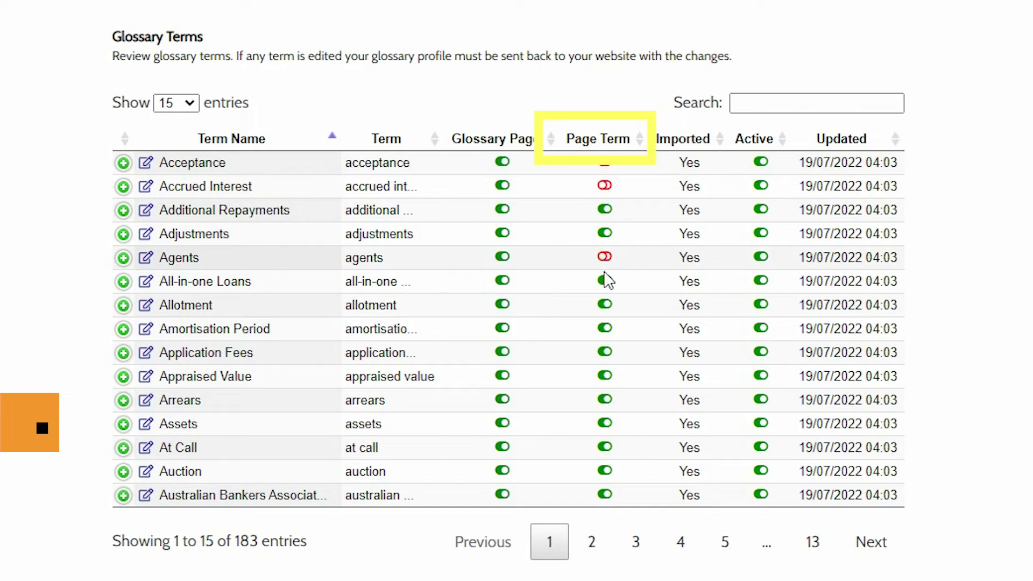
{"action": "left_click", "coordinate": [605, 328]}
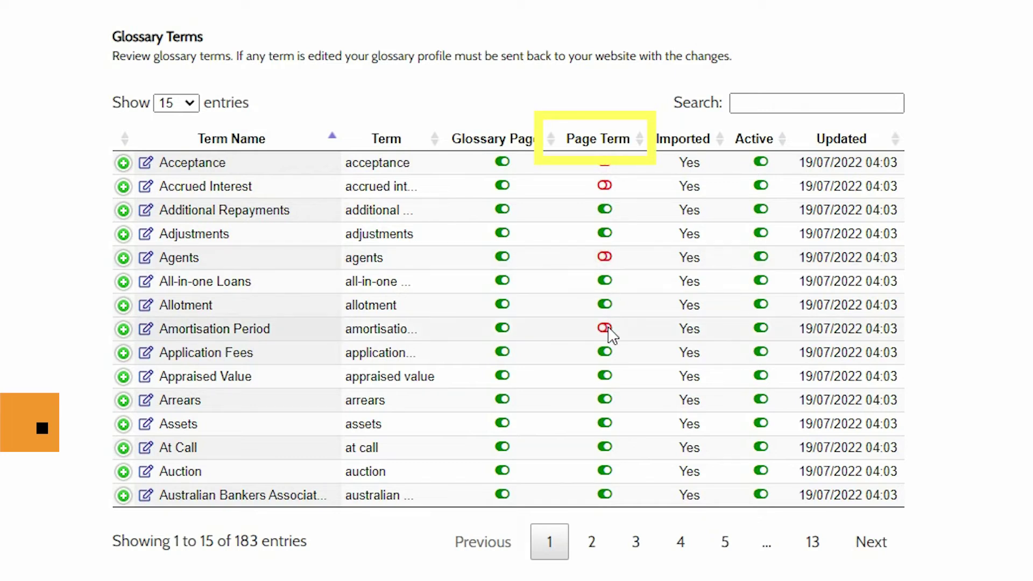
{"action": "left_click", "coordinate": [606, 400]}
{"action": "left_click", "coordinate": [605, 448]}
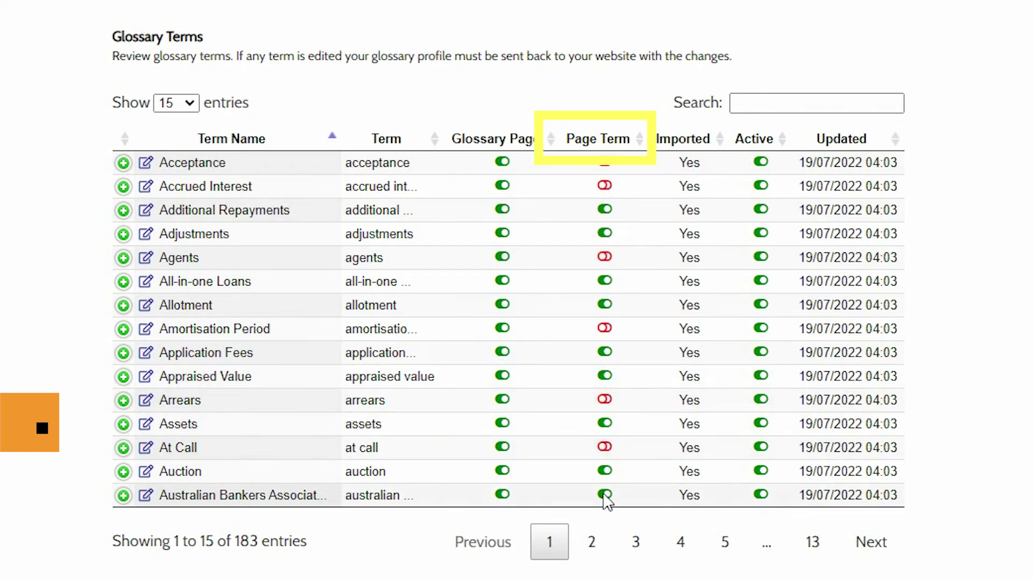
Disable Page Term for Bankruptcy and Buyer's Agent on the second page of glossary terms.
{"action": "left_click", "coordinate": [593, 542]}
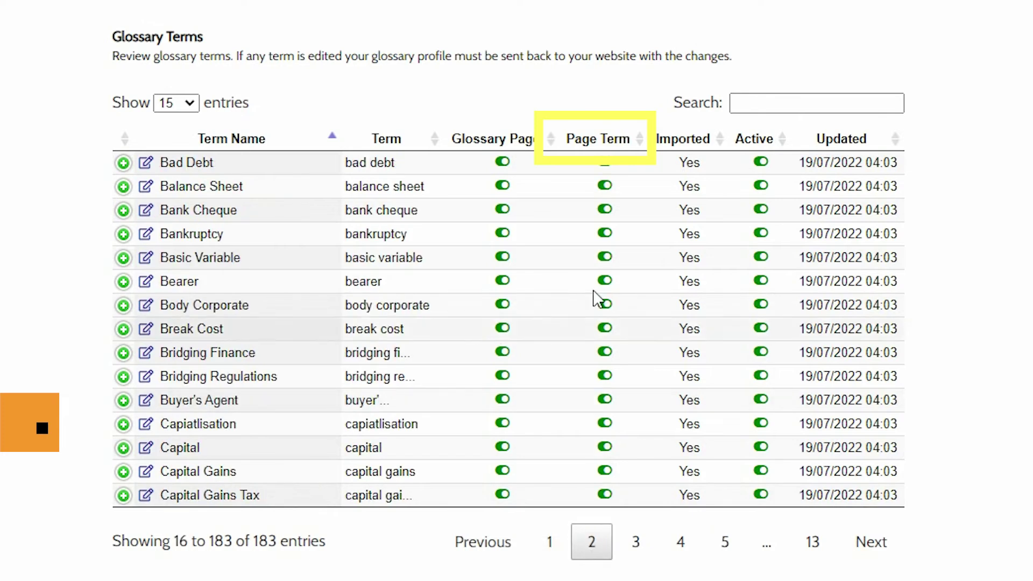
{"action": "left_click", "coordinate": [605, 233]}
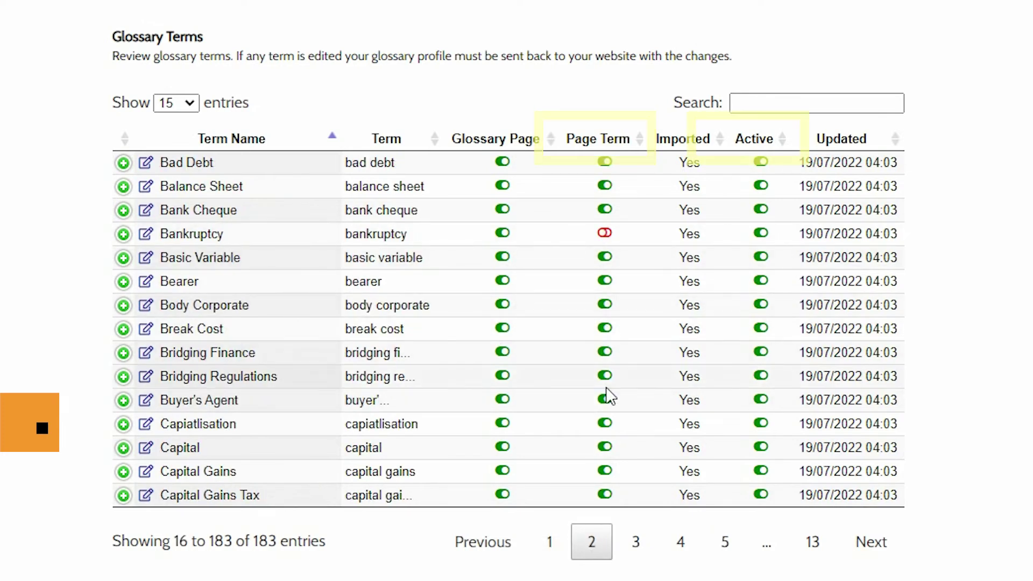
{"action": "left_click", "coordinate": [605, 400]}
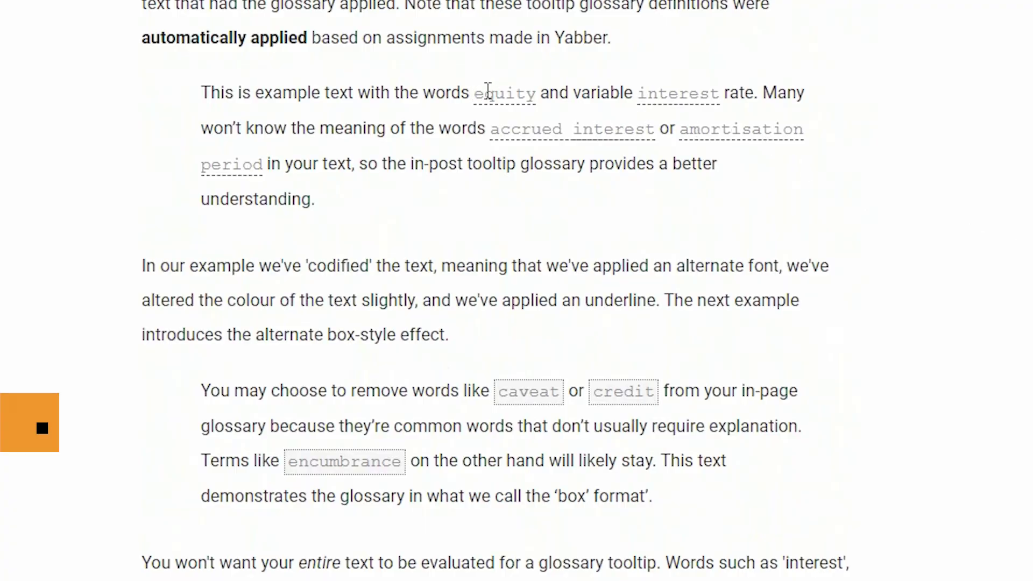
View the glossary tooltips for "equity", "interest" and "accrued interest" in the first example paragraph.
{"action": "mouse_move", "coordinate": [488, 89]}
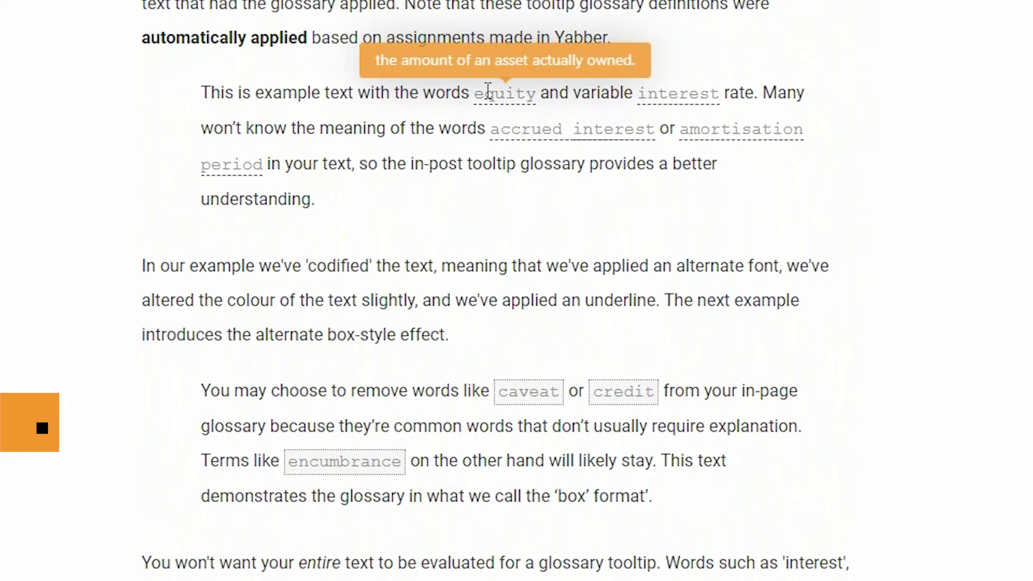
{"action": "mouse_move", "coordinate": [675, 93]}
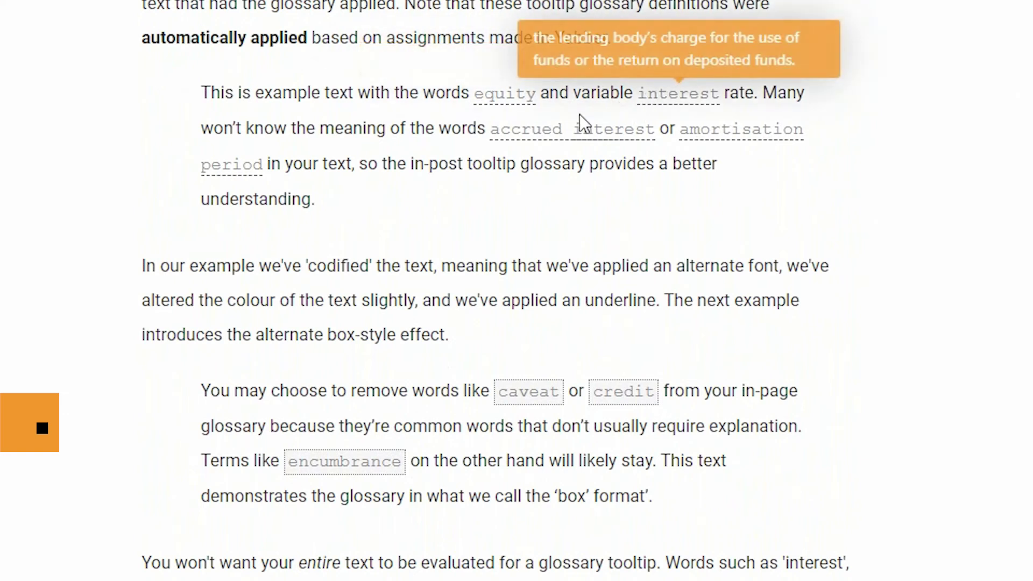
{"action": "mouse_move", "coordinate": [550, 122]}
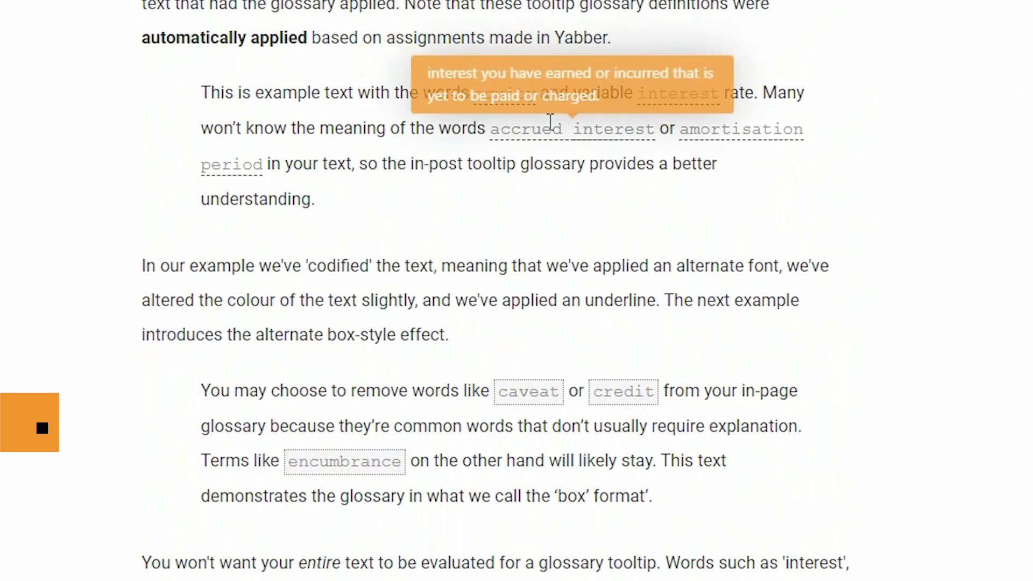
View the glossary tooltips for "amortisation period", "caveat", "credit" and "encumbrance" in the example paragraphs.
{"action": "mouse_move", "coordinate": [715, 128]}
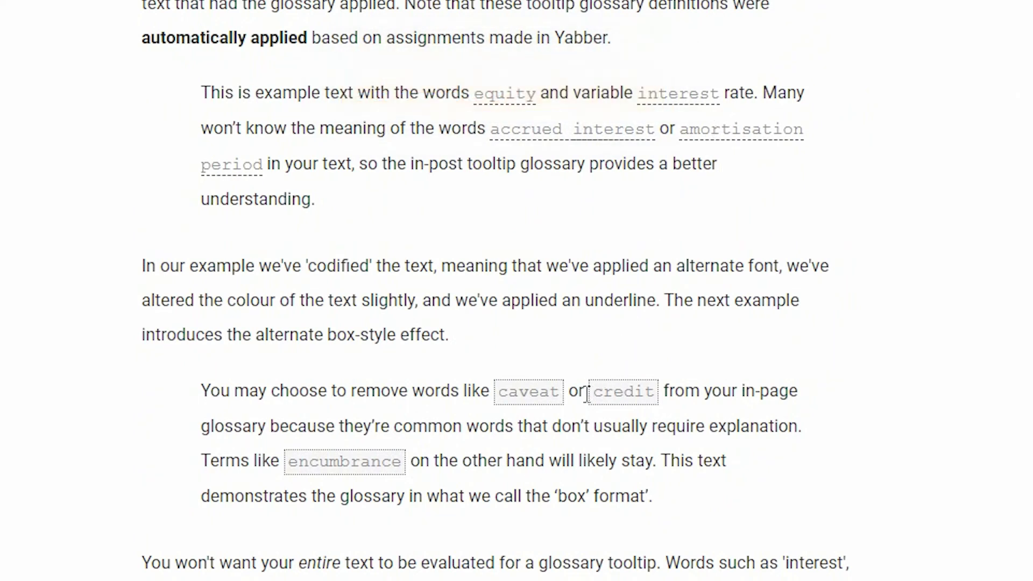
{"action": "mouse_move", "coordinate": [543, 400]}
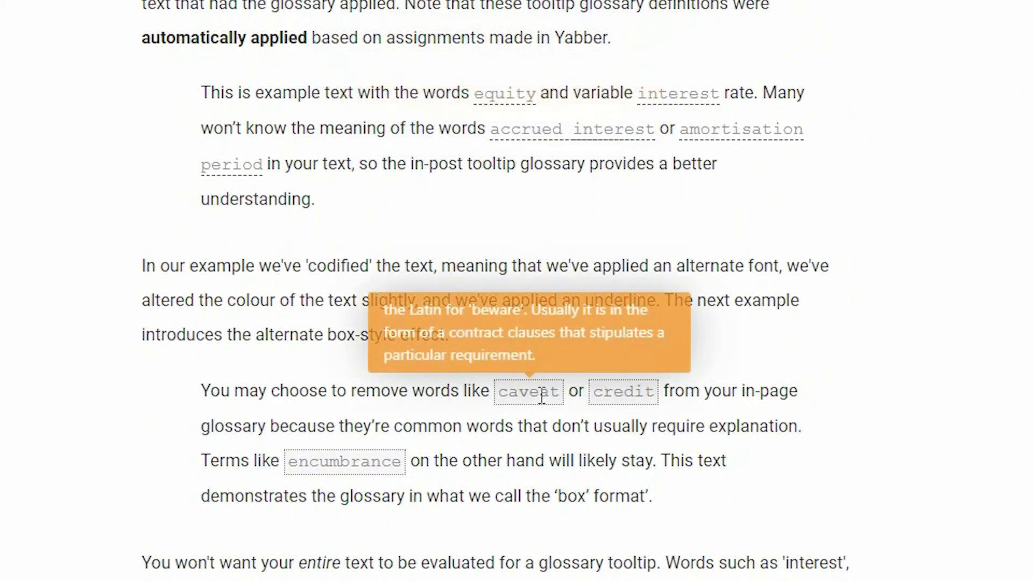
{"action": "mouse_move", "coordinate": [643, 394]}
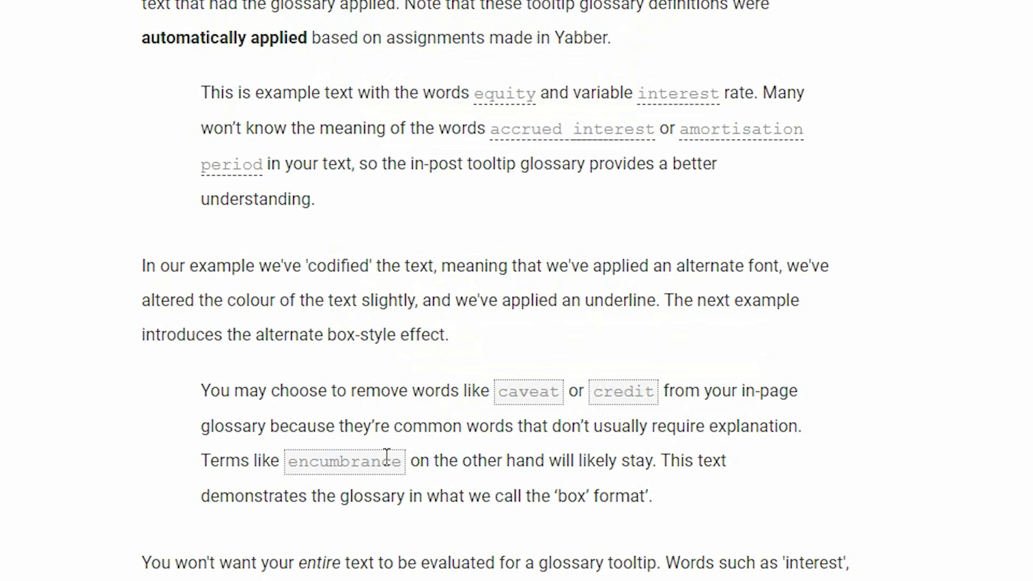
{"action": "mouse_move", "coordinate": [374, 460]}
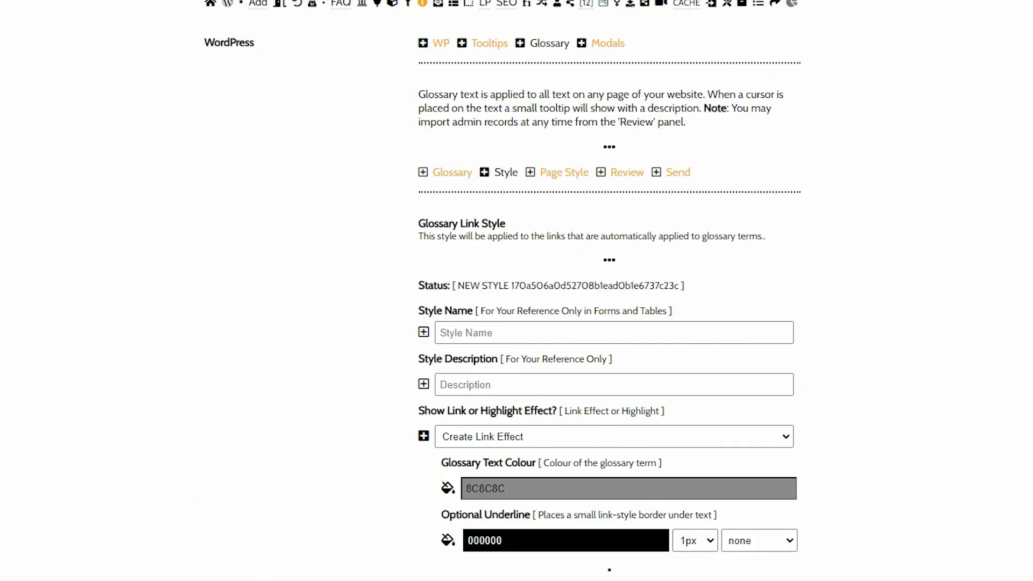
Enter "Default In Post Glossary Style" as both the name and description of the new glossary link style.
{"action": "scroll", "coordinate": [609, 291], "scroll_direction": "down", "scroll_amount": 4}
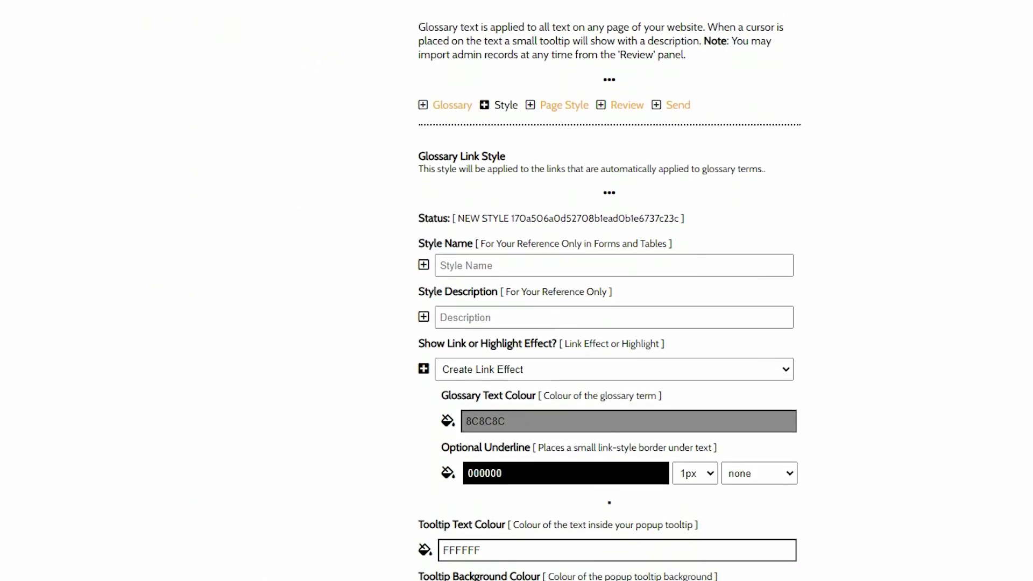
{"action": "left_click", "coordinate": [740, 220]}
{"action": "left_click", "coordinate": [729, 245]}
{"action": "left_click", "coordinate": [506, 123]}
{"action": "type", "text": "Default In Post Glossary Style"}
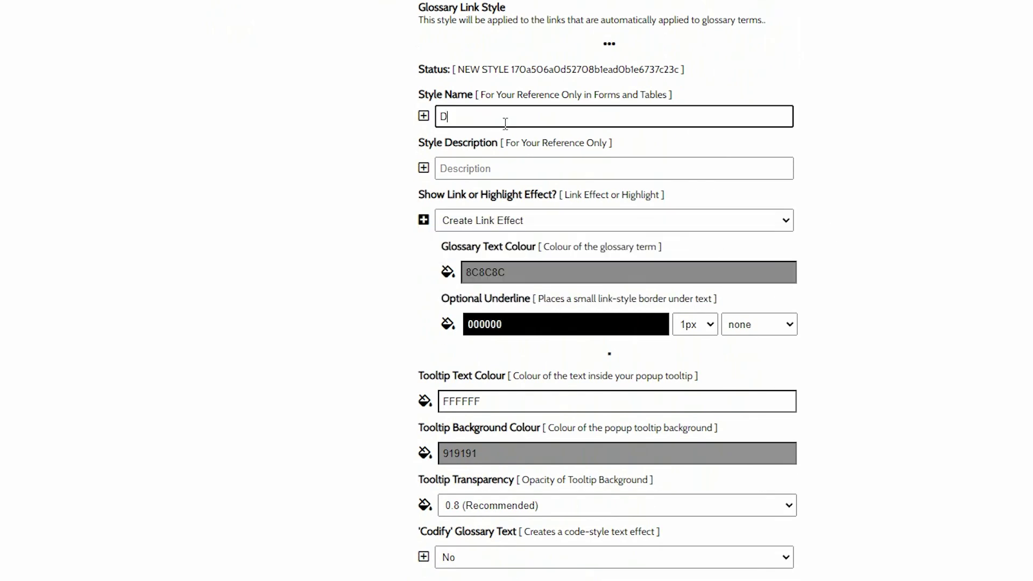
{"action": "key", "text": "ctrl+a"}
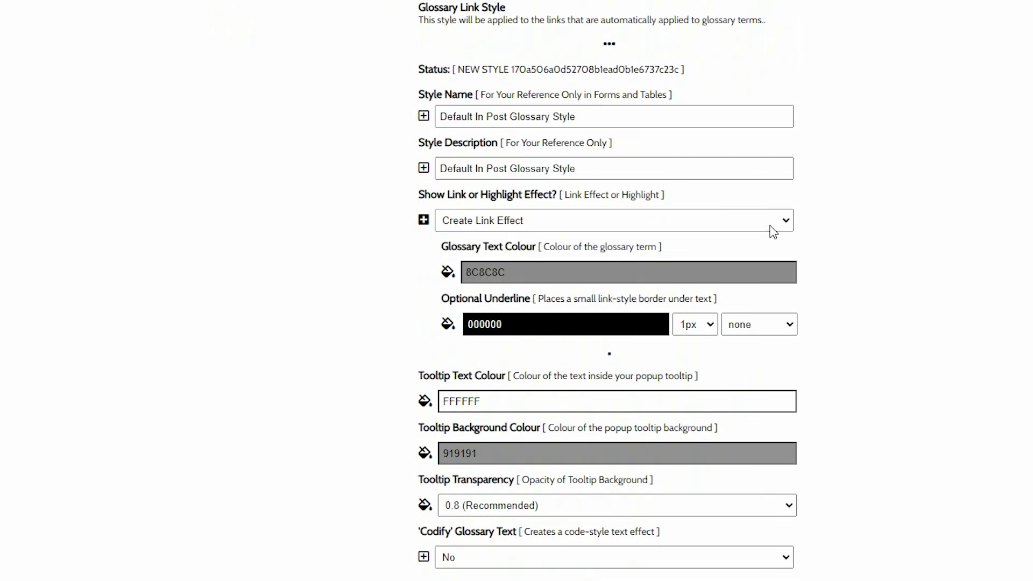
Set the link style's effect to Highlight Text with Box and 'Codify' Glossary Text to Yes.
{"action": "left_click", "coordinate": [770, 226]}
{"action": "left_click", "coordinate": [485, 248]}
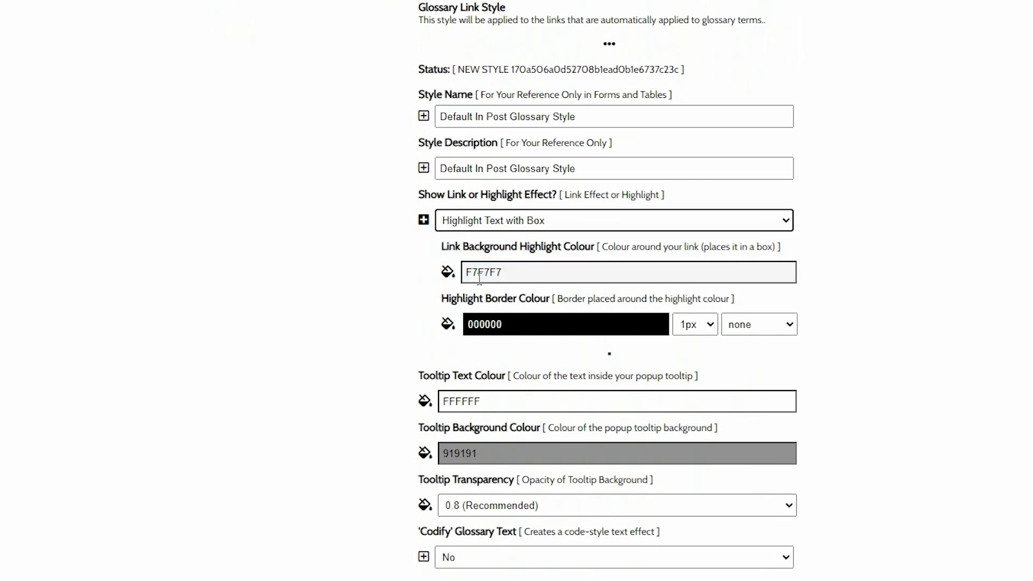
{"action": "left_click", "coordinate": [584, 562]}
{"action": "left_click", "coordinate": [584, 578]}
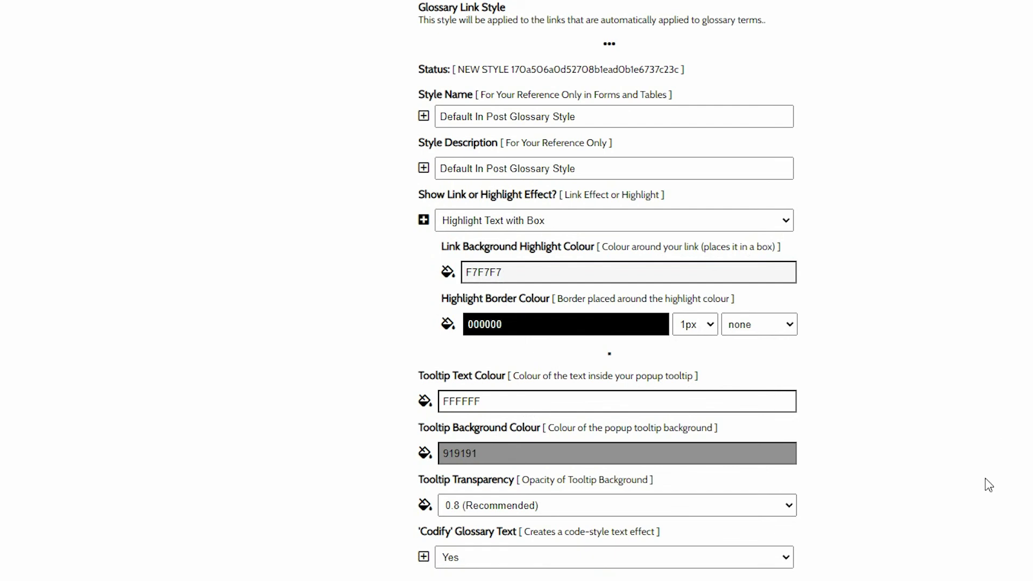
Send the glossary to the selected website with link style Default In Post Glossary Style and full page style Default Style.
{"action": "scroll", "coordinate": [998, 440], "scroll_direction": "up", "scroll_amount": 5}
{"action": "left_click", "coordinate": [676, 209]}
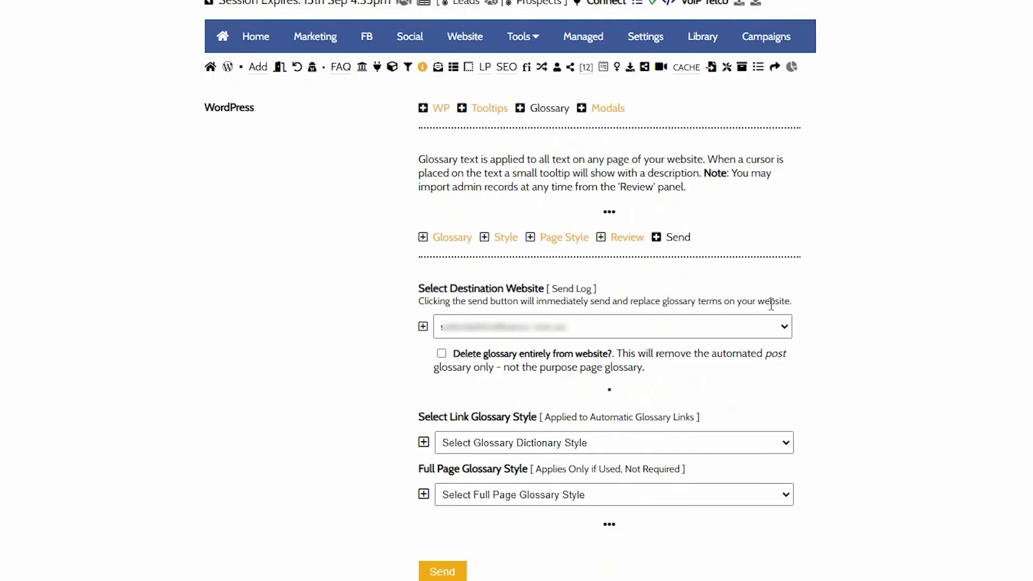
{"action": "left_click", "coordinate": [601, 447]}
{"action": "left_click", "coordinate": [589, 474]}
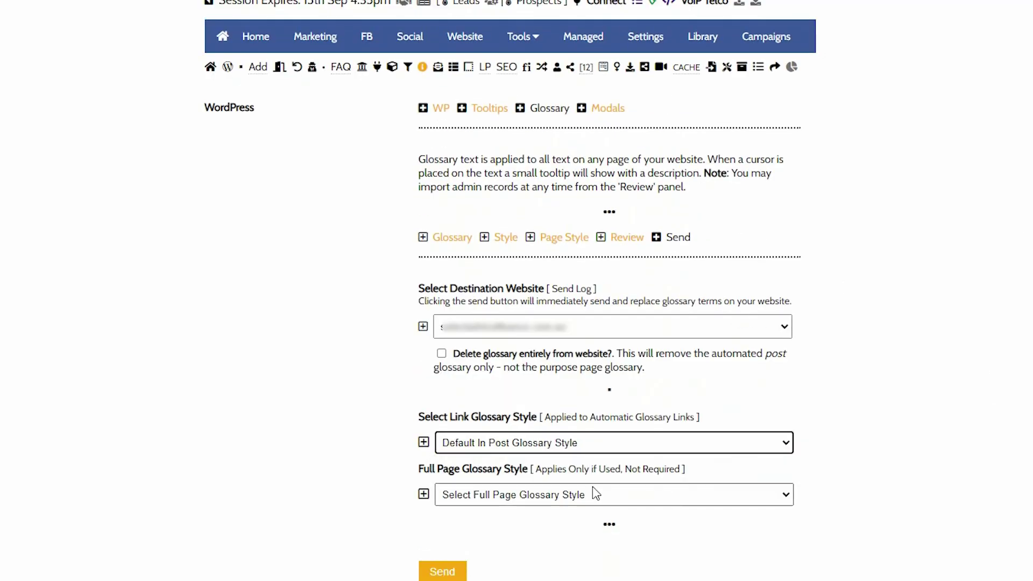
{"action": "left_click", "coordinate": [593, 494]}
{"action": "left_click", "coordinate": [583, 525]}
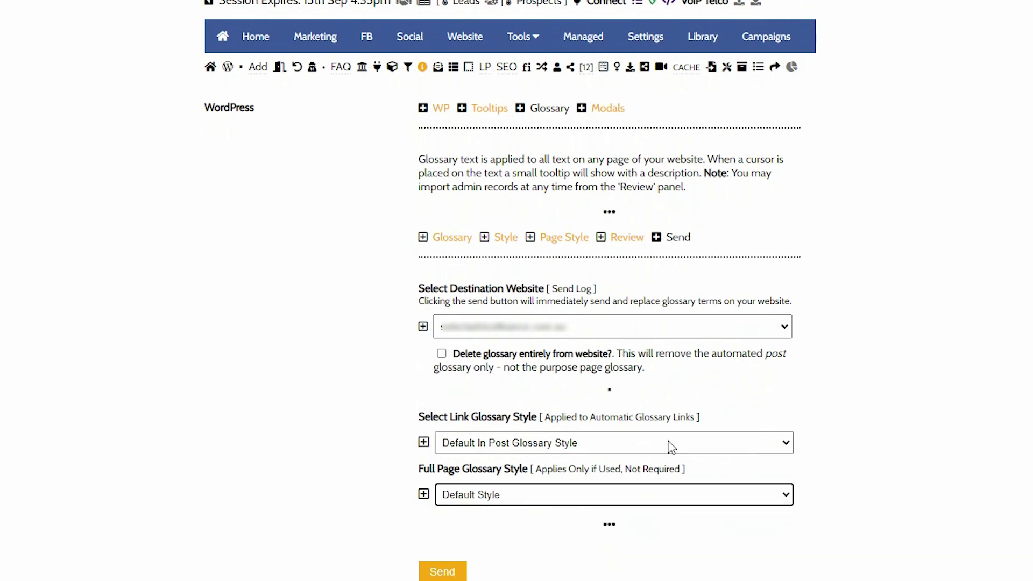
{"action": "left_click", "coordinate": [457, 574]}
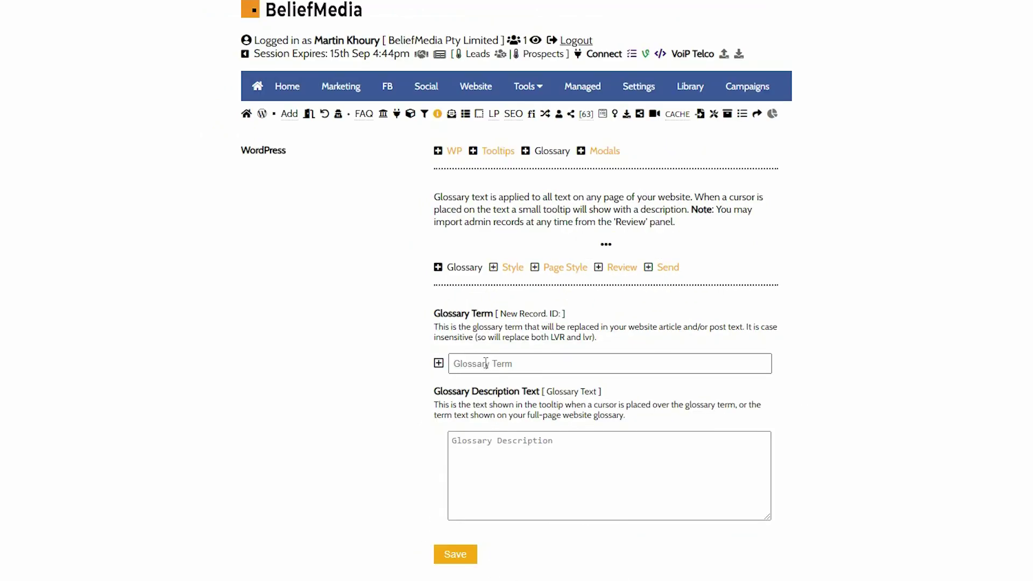
Save a glossary term "Yabber" described as "Yabber is the leading digital marketing and social media system in the known universe.".
{"action": "left_click", "coordinate": [486, 363]}
{"action": "type", "text": "Yabber"}
{"action": "left_click", "coordinate": [662, 480]}
{"action": "type", "text": "Yabber is the leading digital marketing and social media system in the known universe."}
{"action": "left_click", "coordinate": [912, 493]}
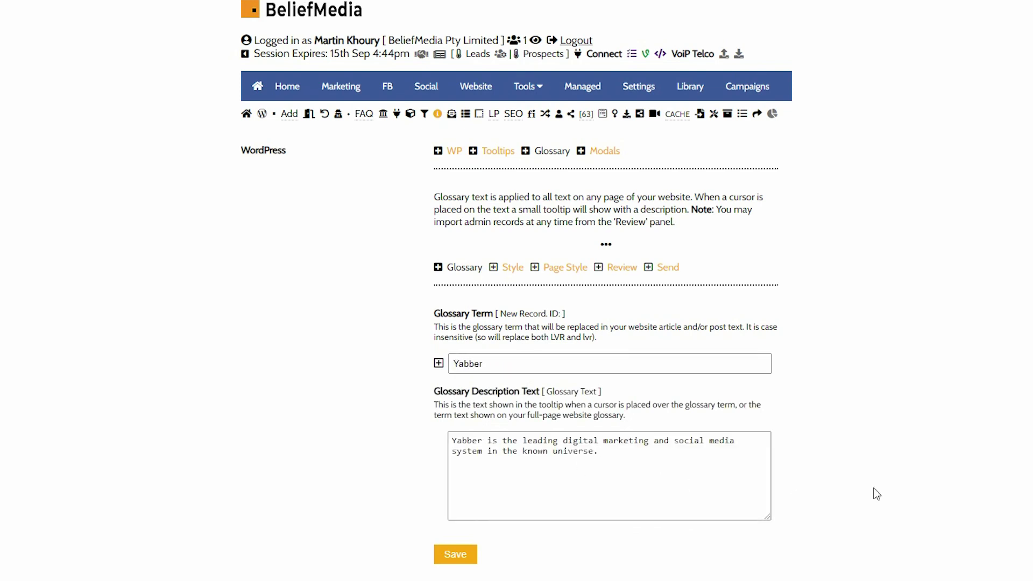
{"action": "left_click", "coordinate": [465, 560]}
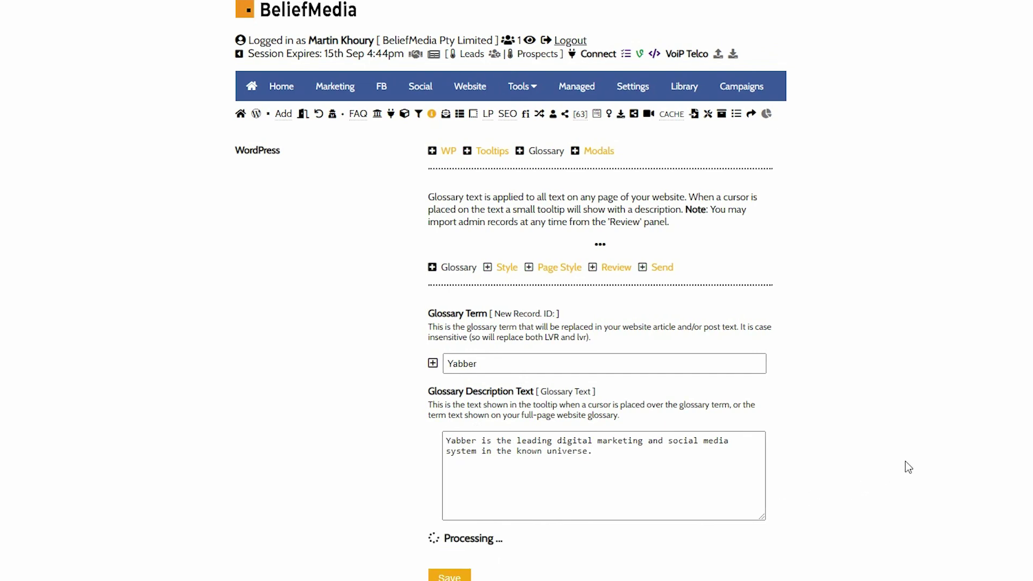
Find "yabber" in the glossary terms table and disable its Page Term and Active settings.
{"action": "left_click", "coordinate": [701, 160]}
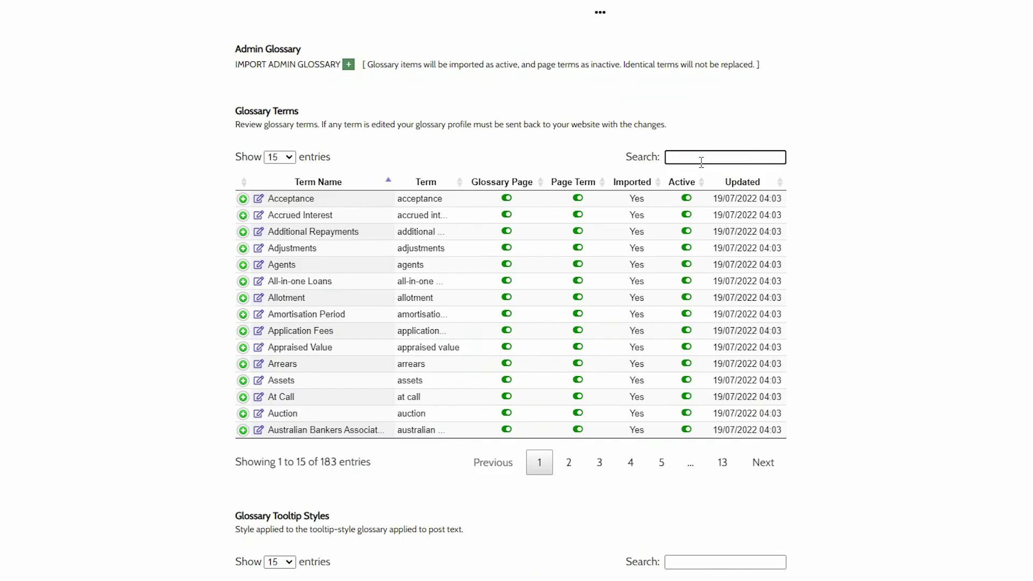
{"action": "type", "text": "yabber"}
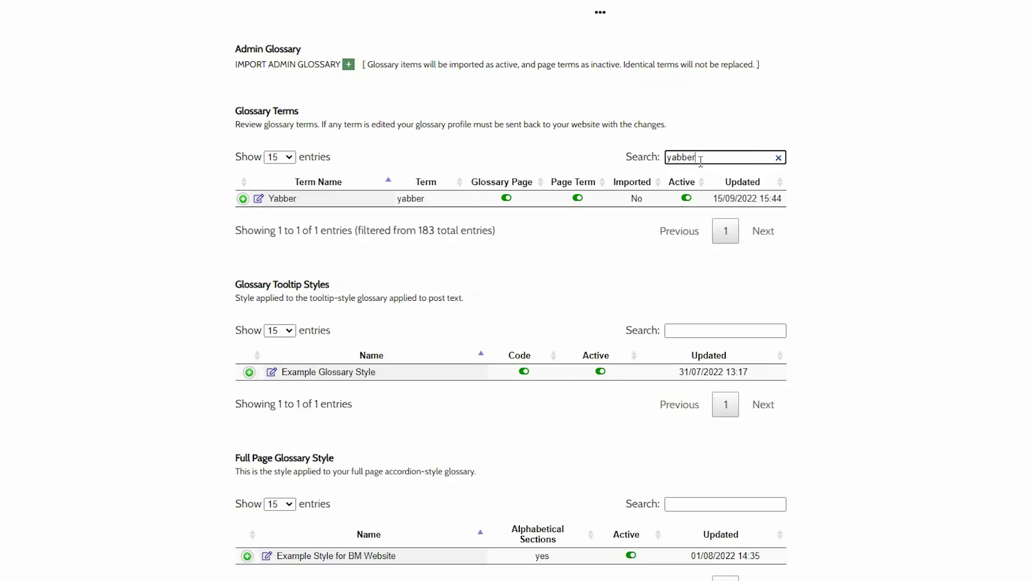
{"action": "left_click", "coordinate": [578, 198]}
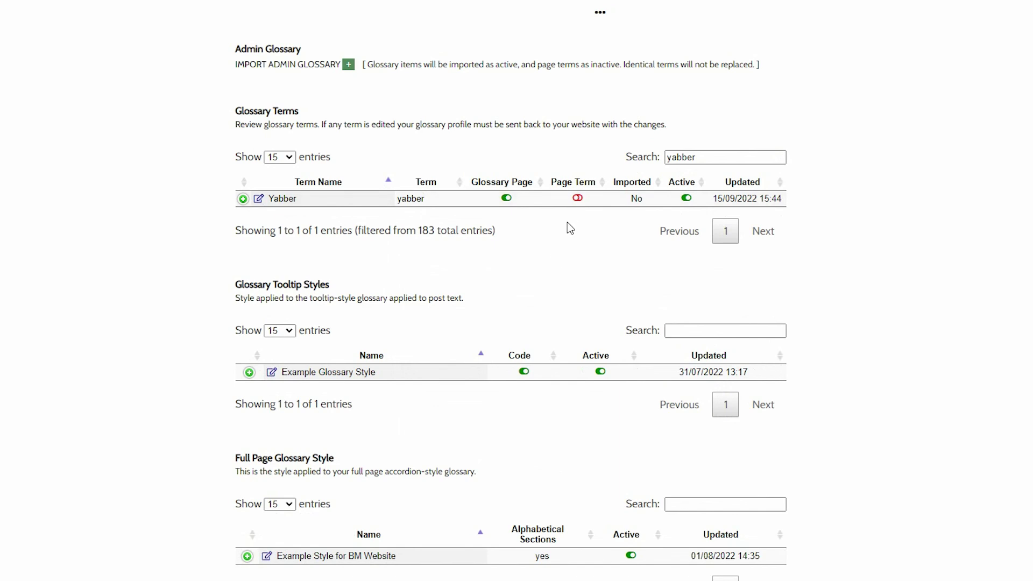
{"action": "left_click", "coordinate": [578, 198]}
{"action": "left_click", "coordinate": [686, 198]}
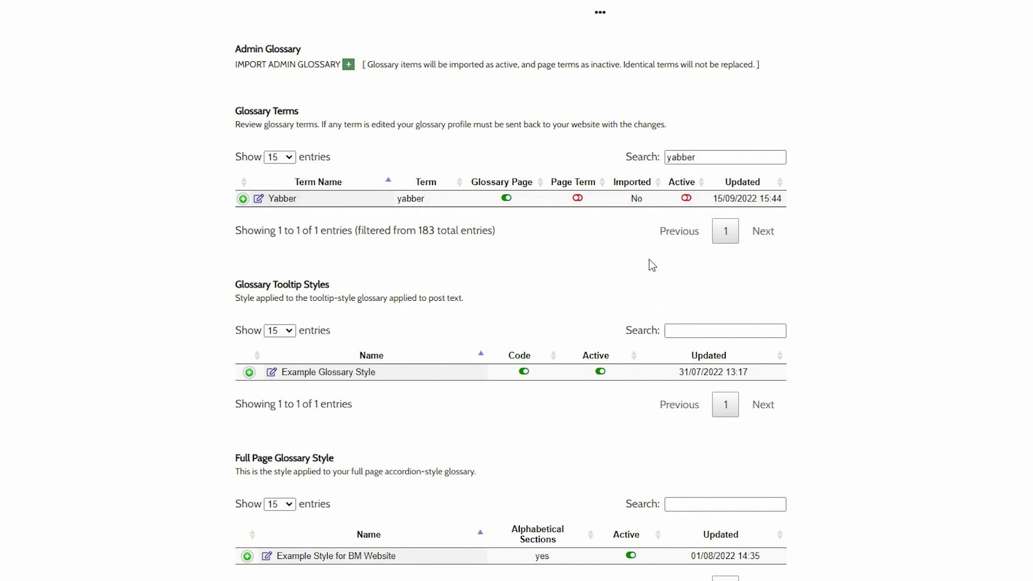